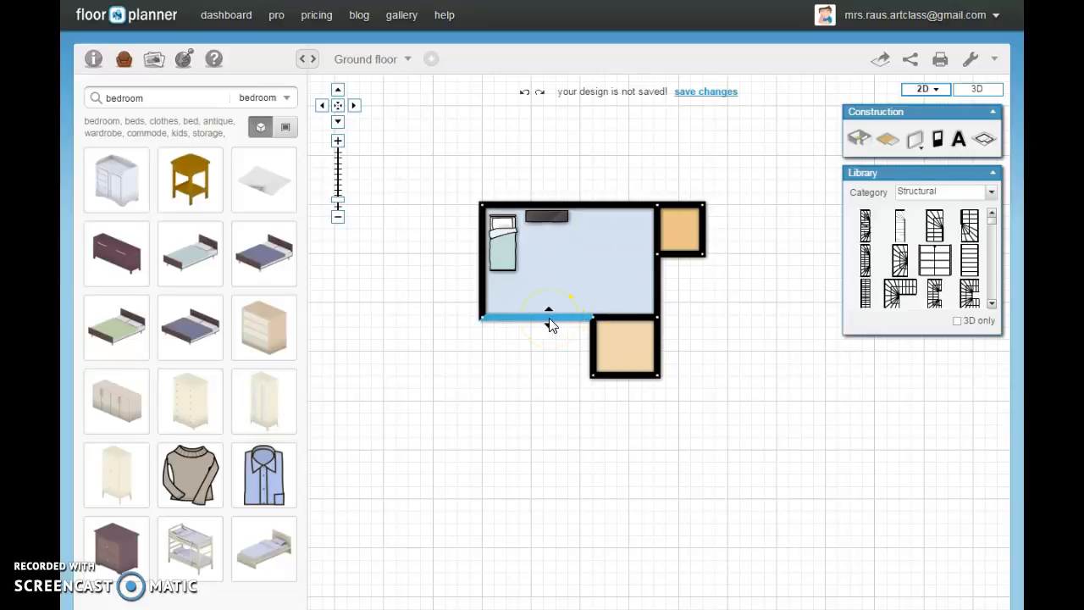
Step: Bend the main room's lower wall outward into a bow beside the small lower room
click(549, 325)
drag(593, 250, 544, 373)
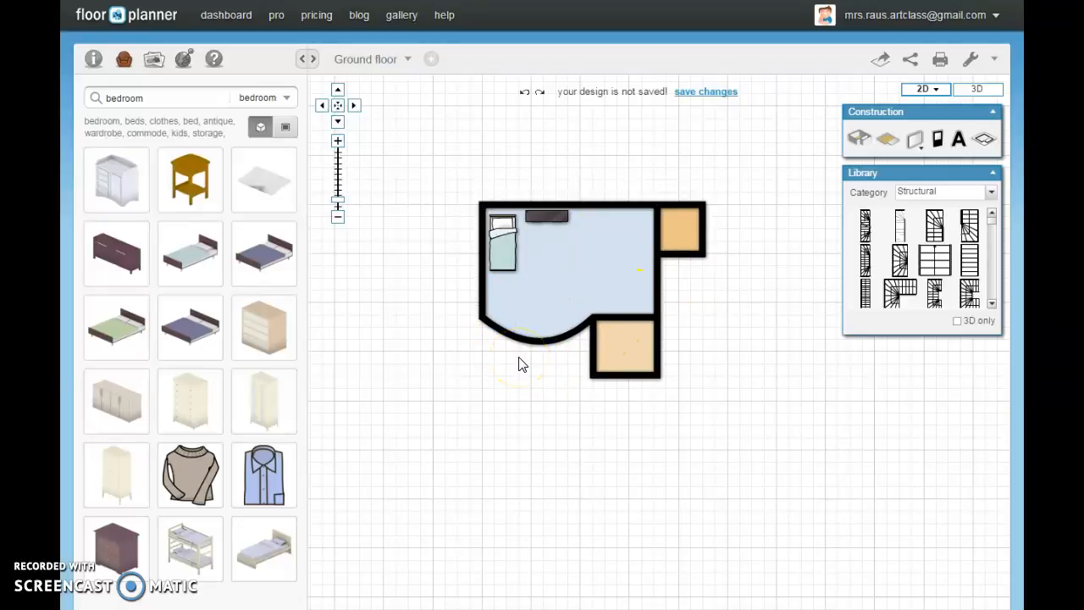
Step: Label the large main room as Bedroom using the predefined room names
click(571, 273)
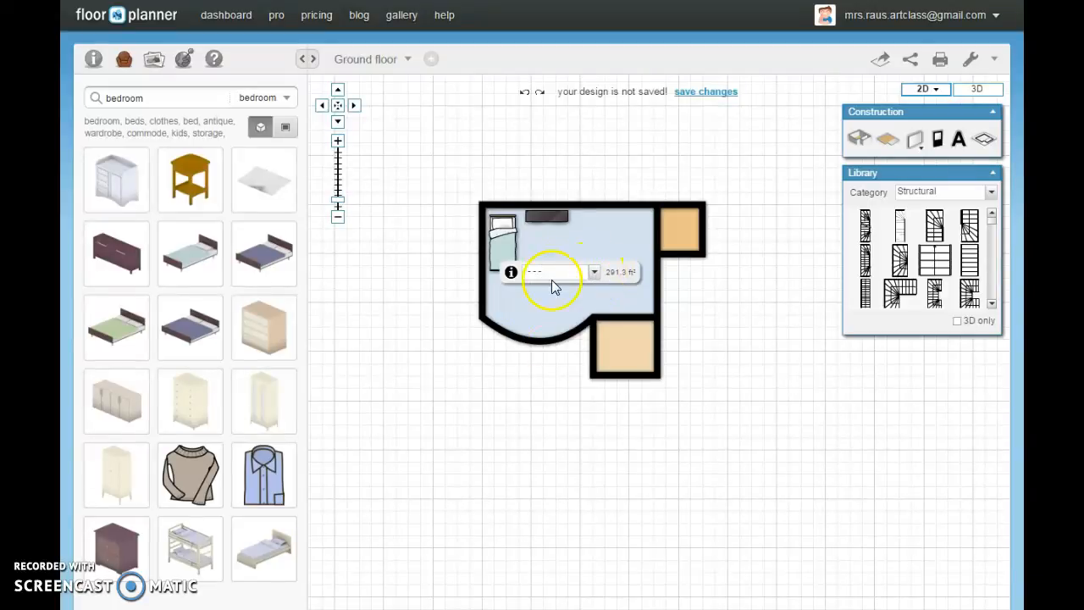
click(593, 274)
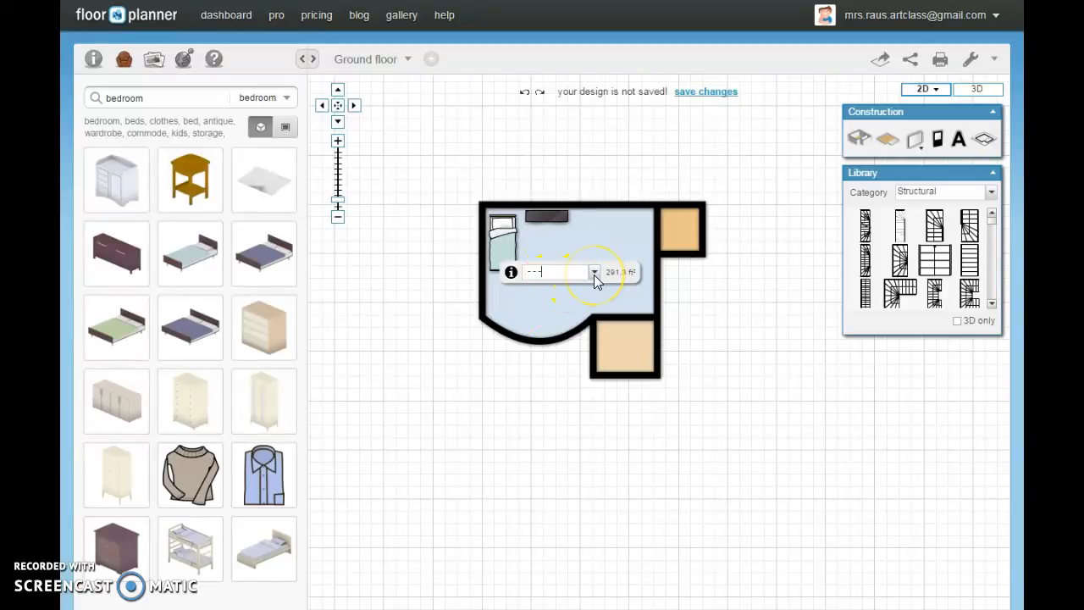
mouse_move(593, 311)
mouse_down()
mouse_move(592, 350)
mouse_move(592, 291)
mouse_up()
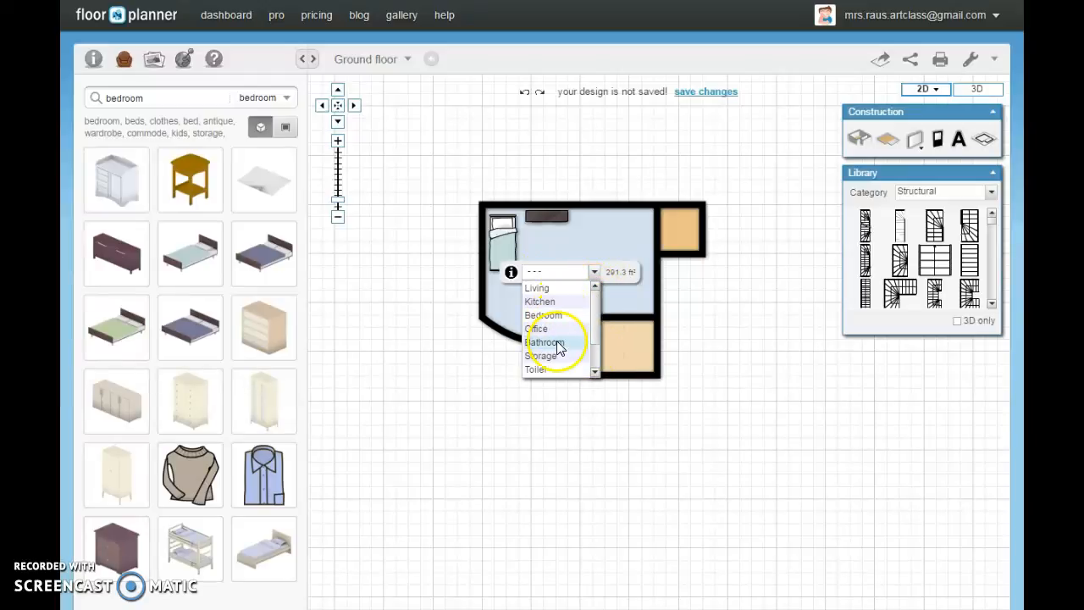
click(555, 315)
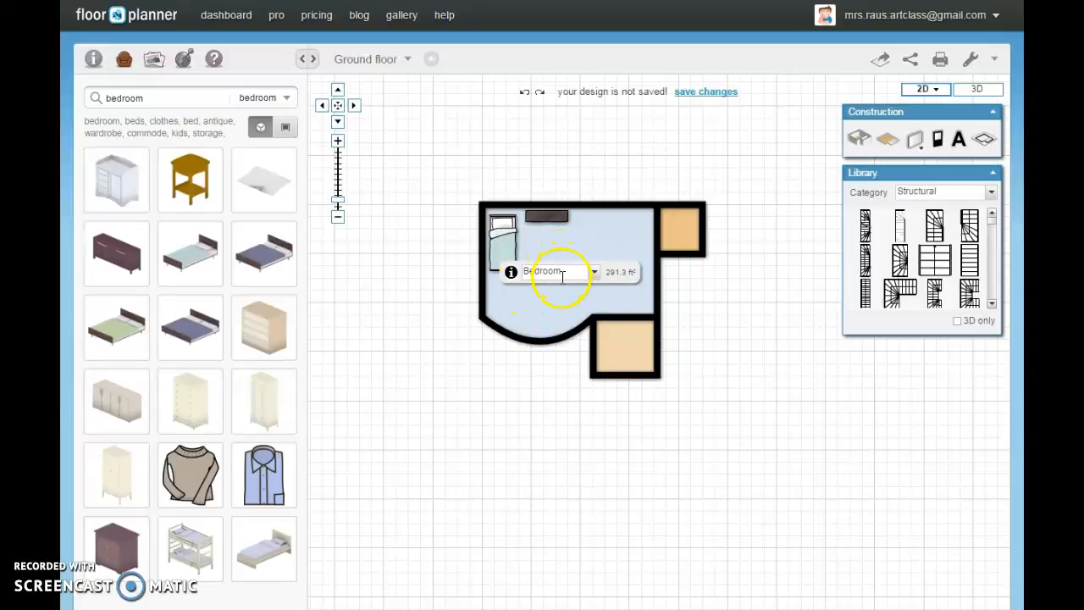
Step: Browse the floor patterns for the Bedroom and apply the reddish Carpet pattern to its floor
click(511, 276)
click(508, 395)
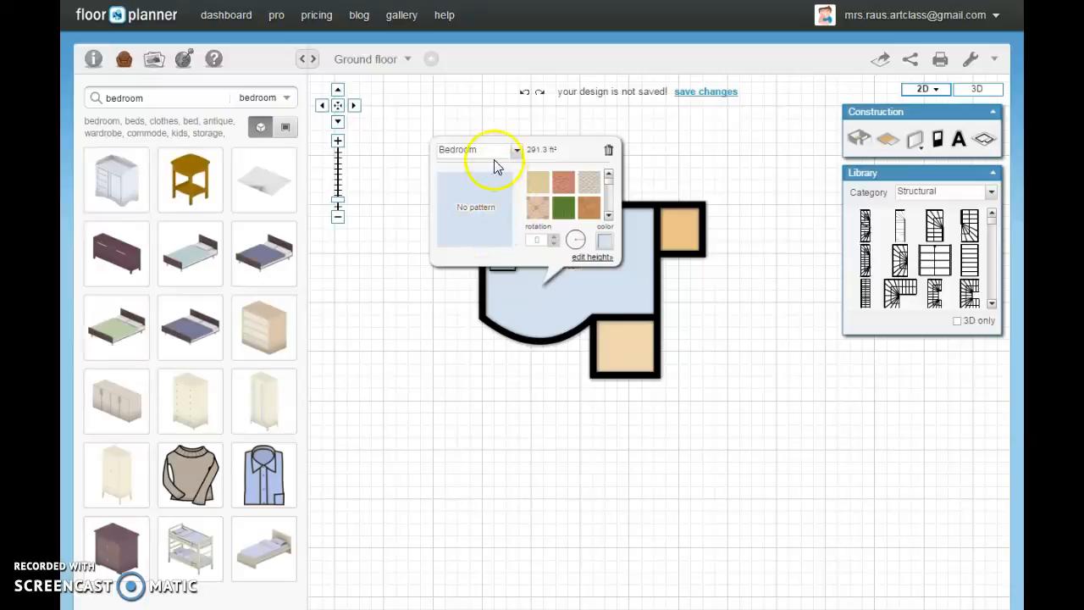
click(591, 179)
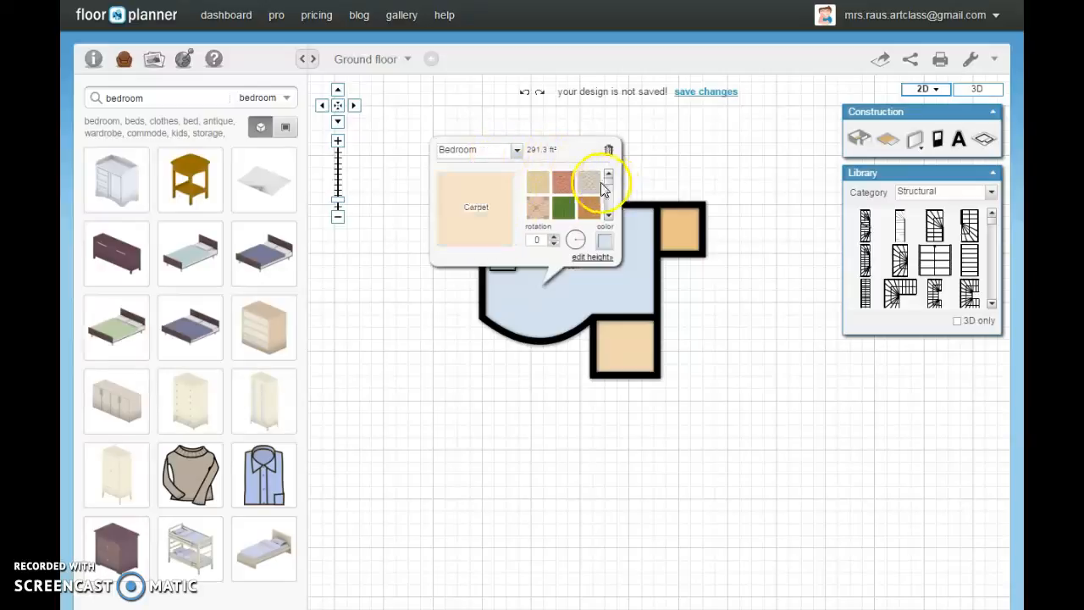
drag(609, 183, 608, 208)
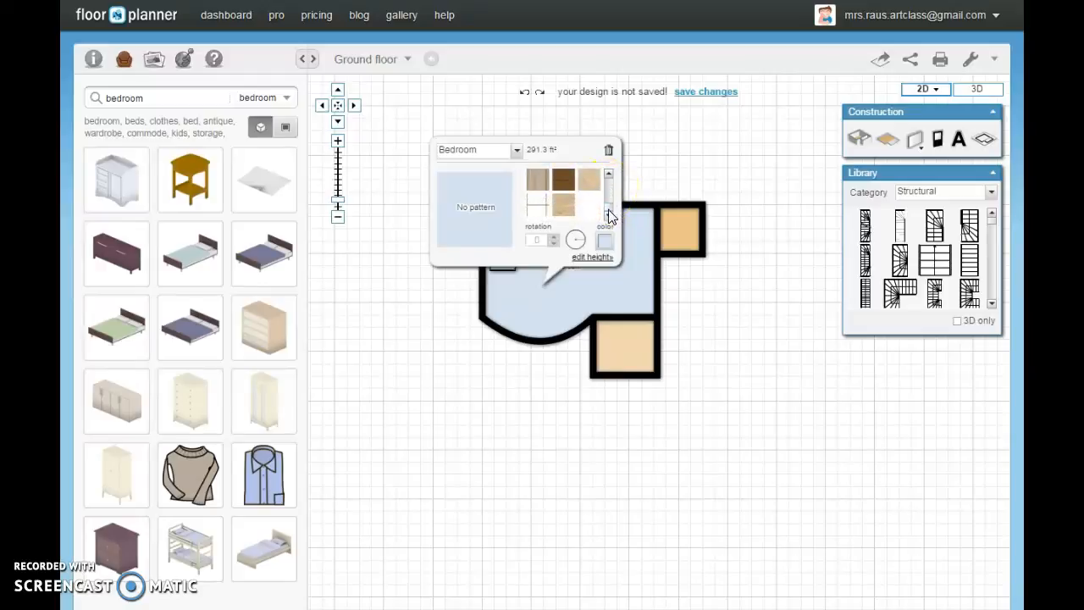
click(608, 216)
click(590, 214)
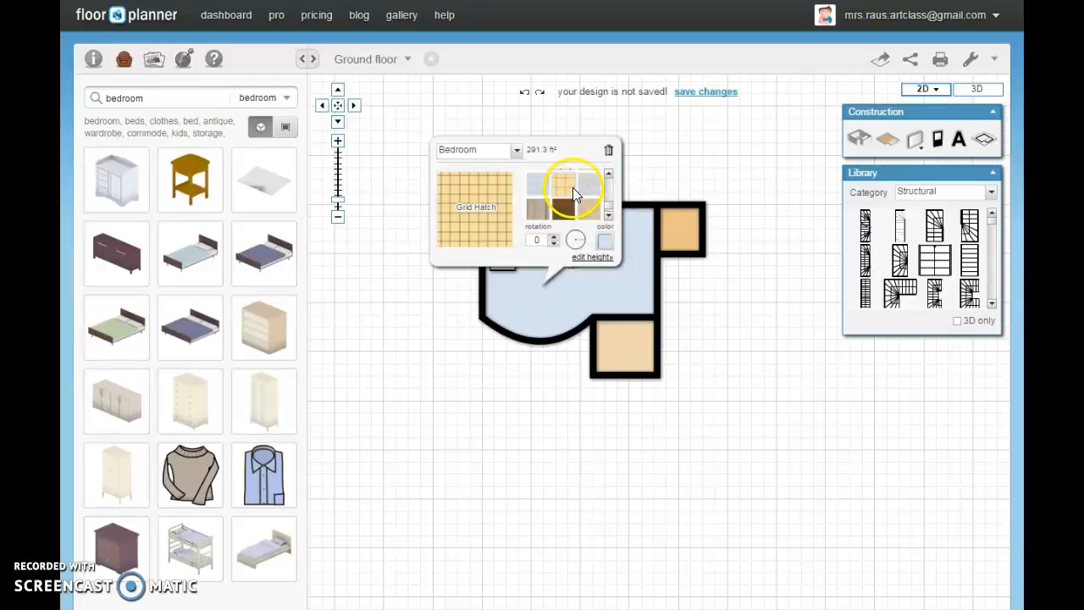
click(609, 213)
click(608, 212)
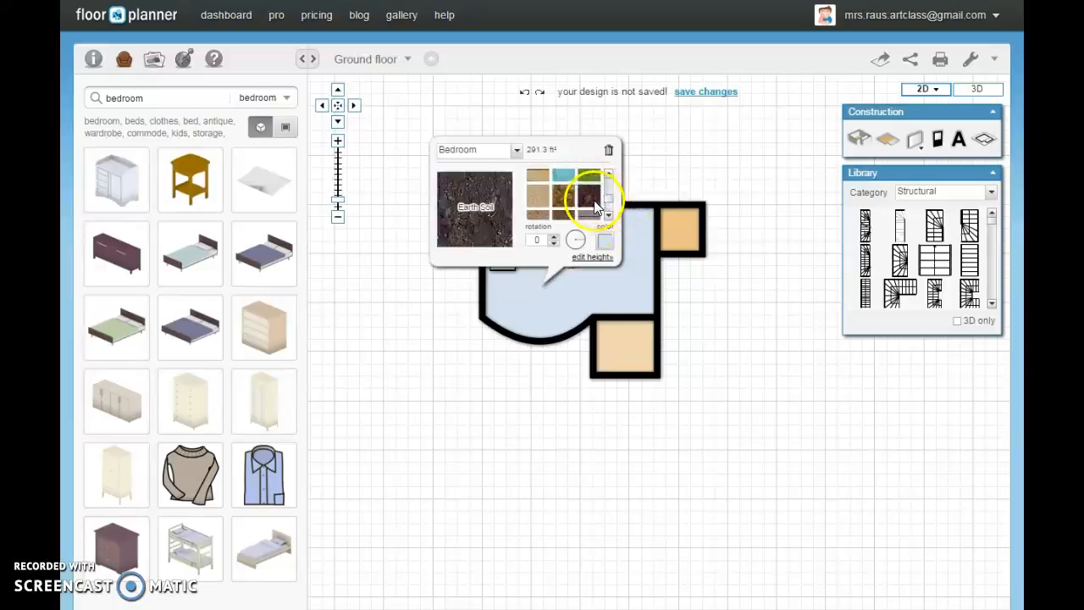
drag(608, 199, 610, 181)
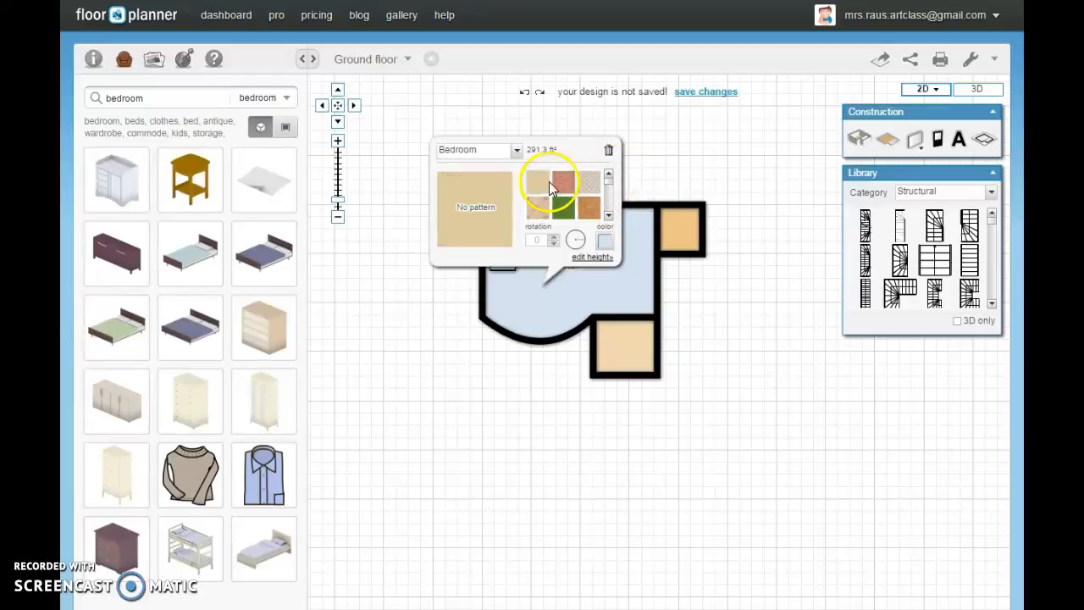
click(558, 181)
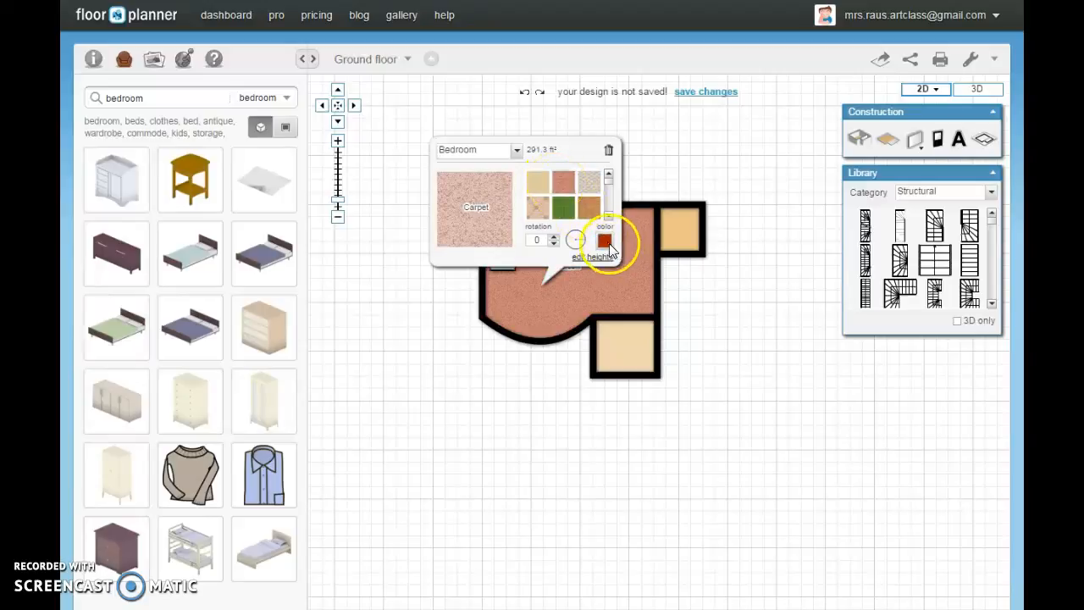
Step: Change the Bedroom carpet's colour to brown 8F5902 and close the floor settings
click(604, 240)
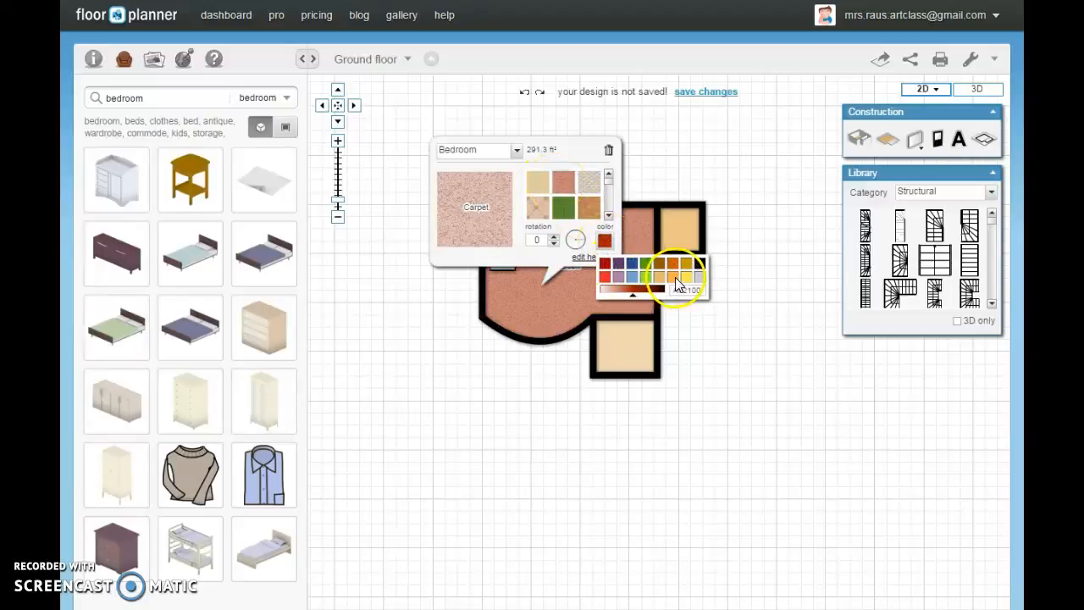
click(663, 268)
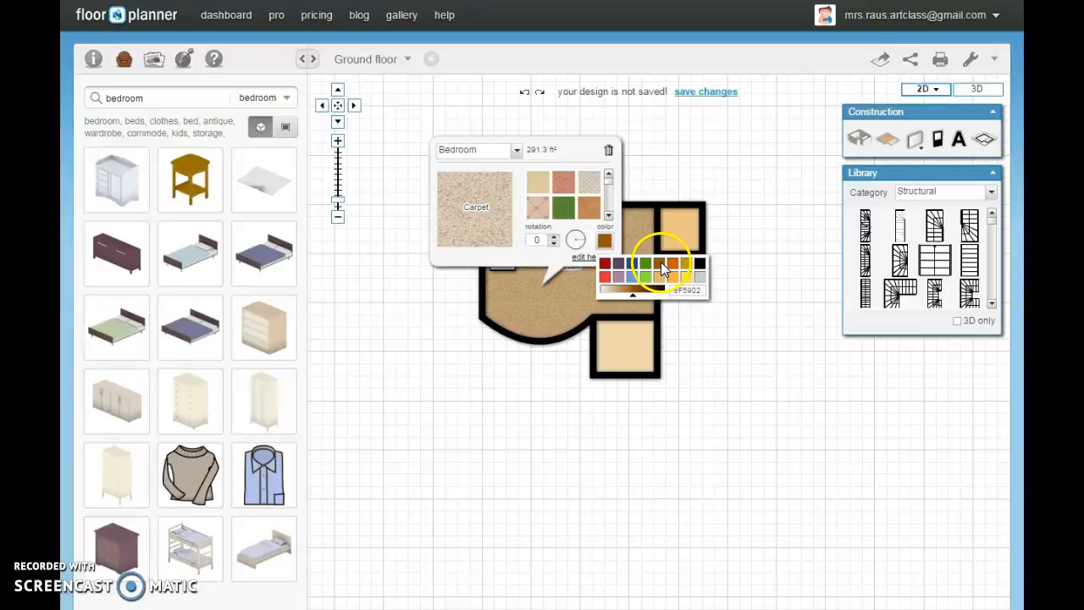
click(512, 385)
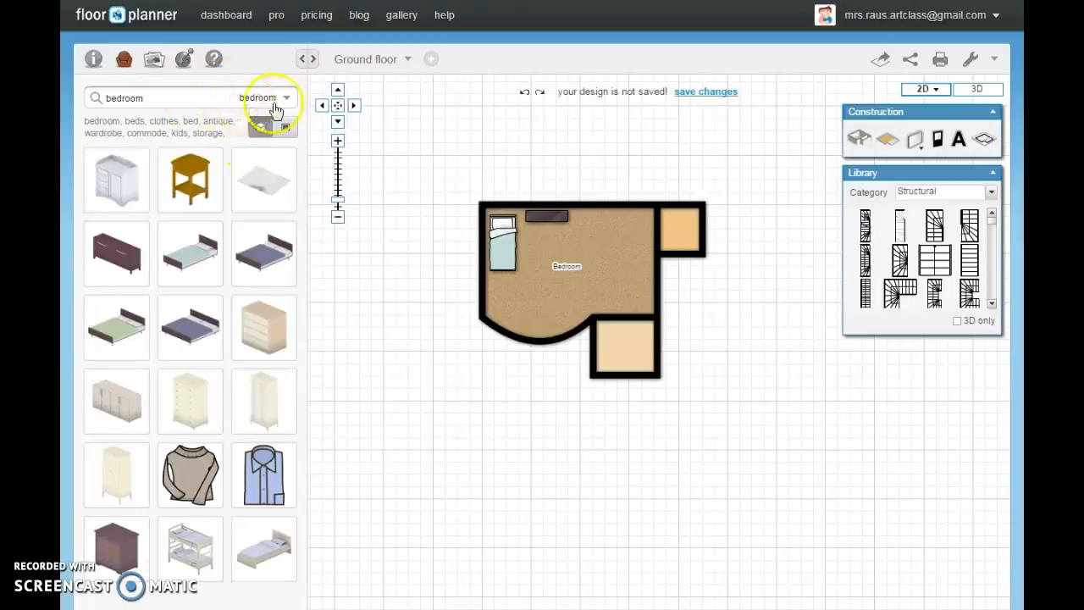
Step: Search the furniture library for doors
click(172, 98)
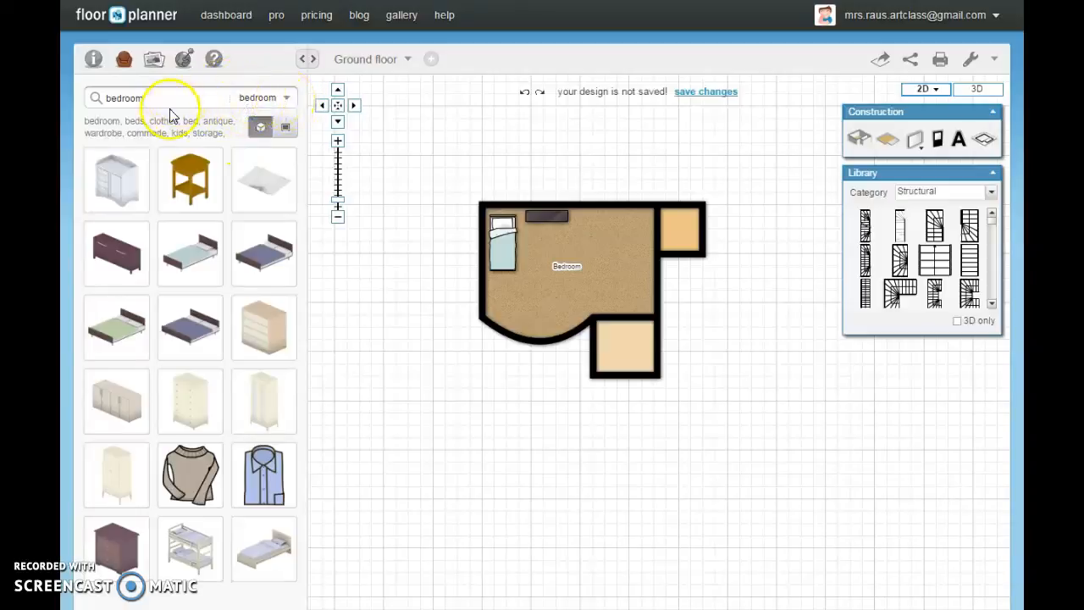
key(BackSpace)
key(BackSpace)
key(BackSpace)
key(BackSpace)
key(BackSpace)
key(BackSpace)
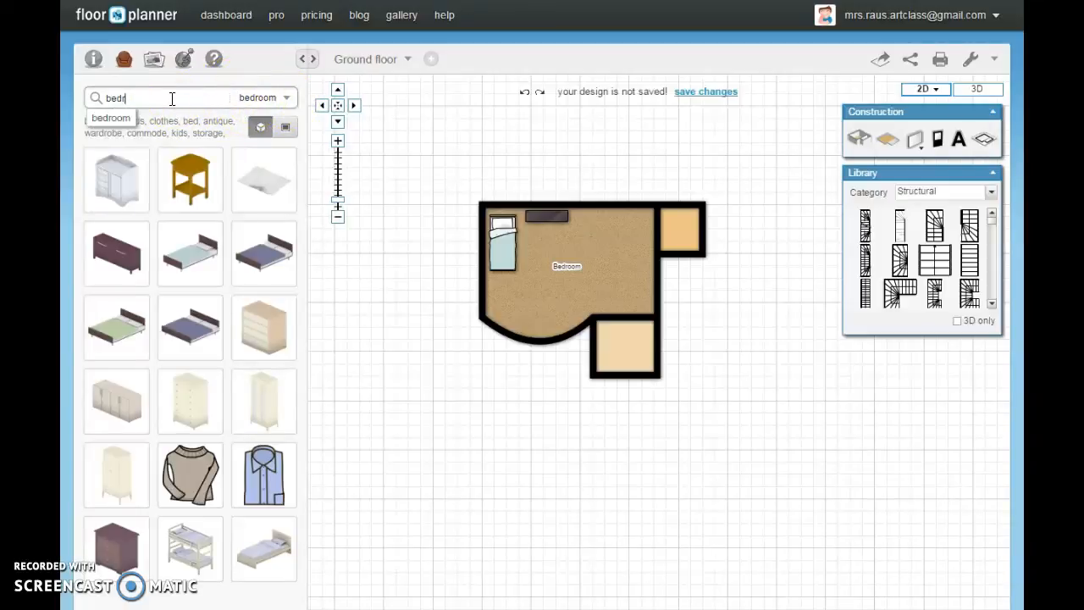
text(doors)
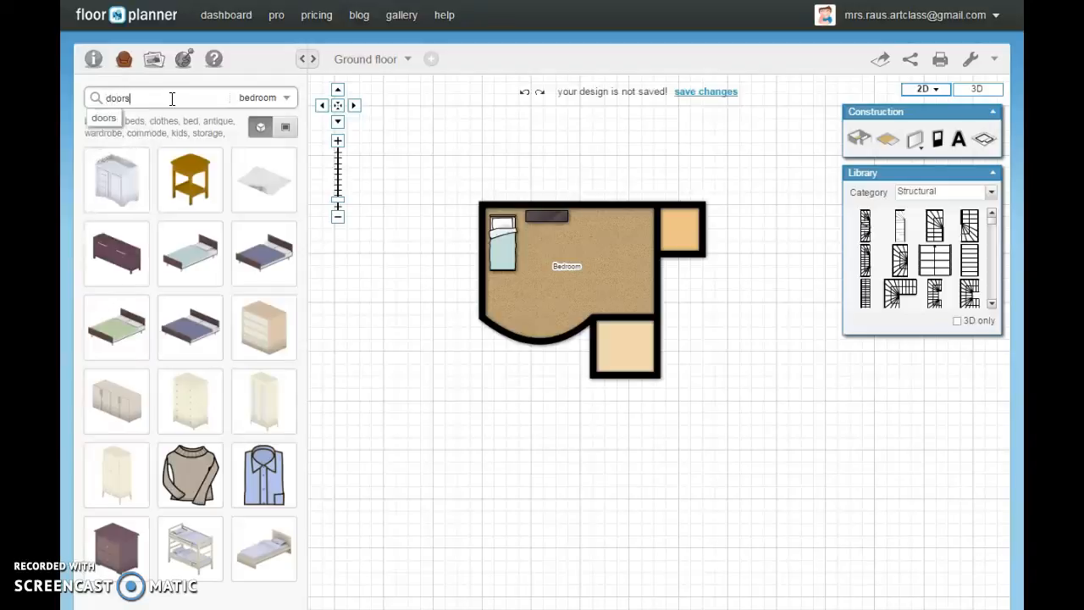
key(Return)
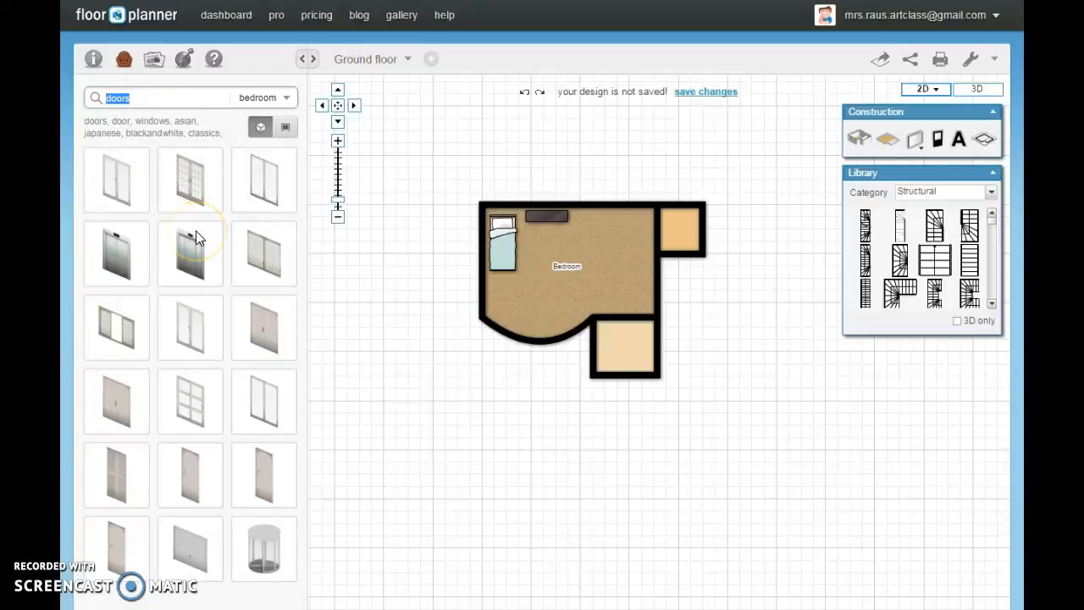
Step: Place a Standard door in each wall separating the Bedroom from the upper-right and lower small rooms
click(939, 141)
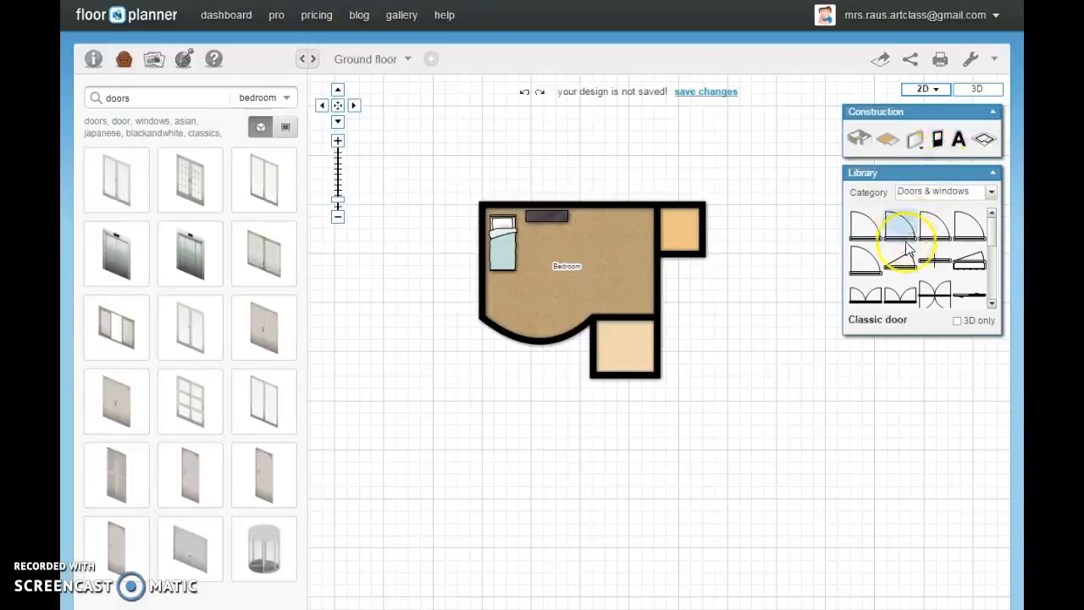
mouse_move(994, 239)
mouse_down()
mouse_move(998, 296)
mouse_move(993, 225)
mouse_up()
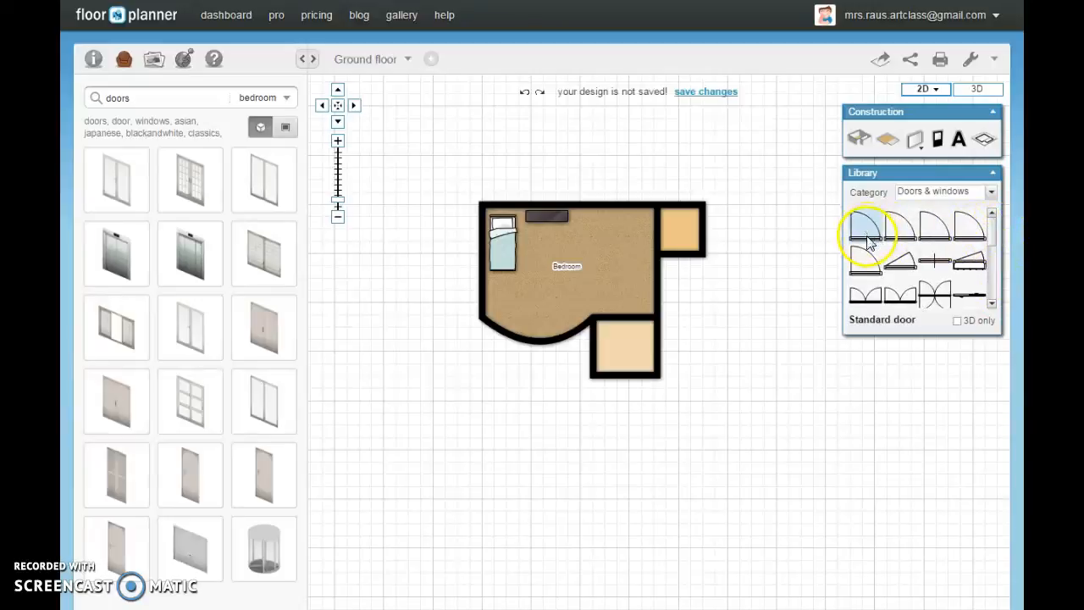
drag(870, 245, 660, 229)
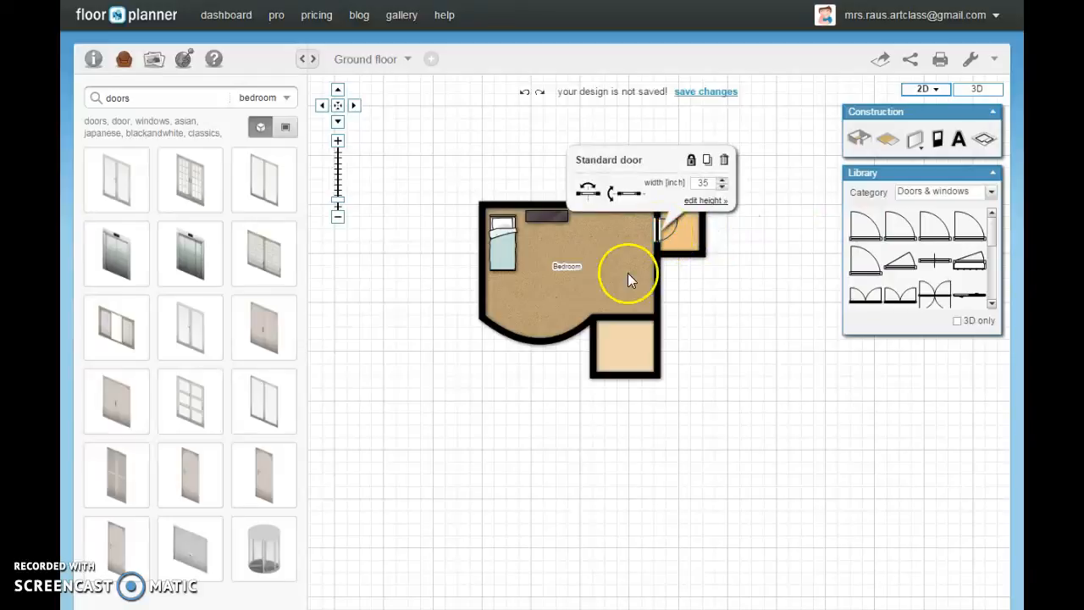
drag(865, 240, 627, 324)
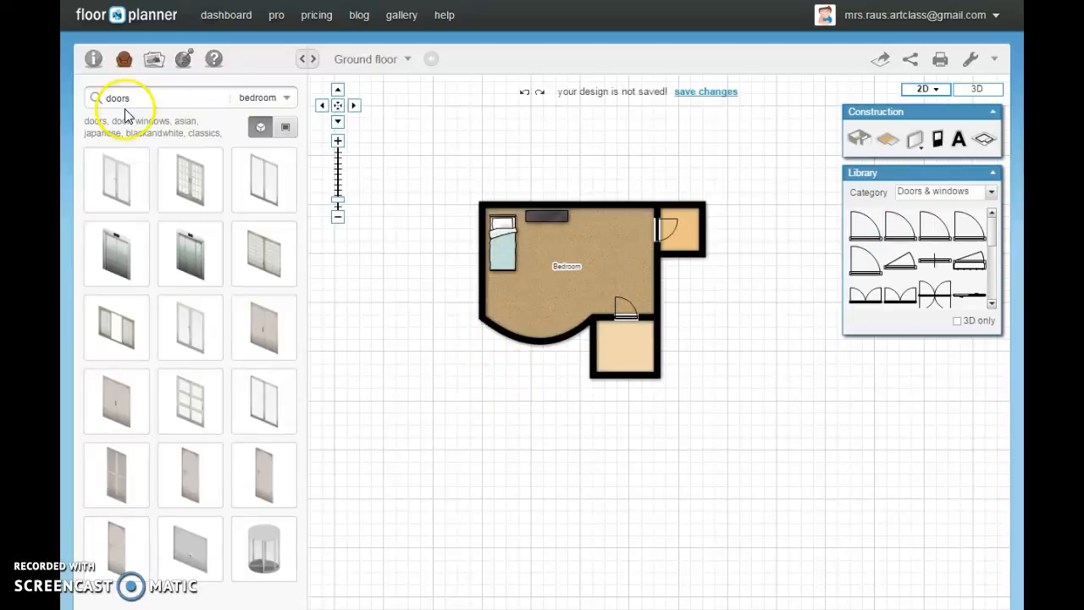
drag(992, 228, 993, 293)
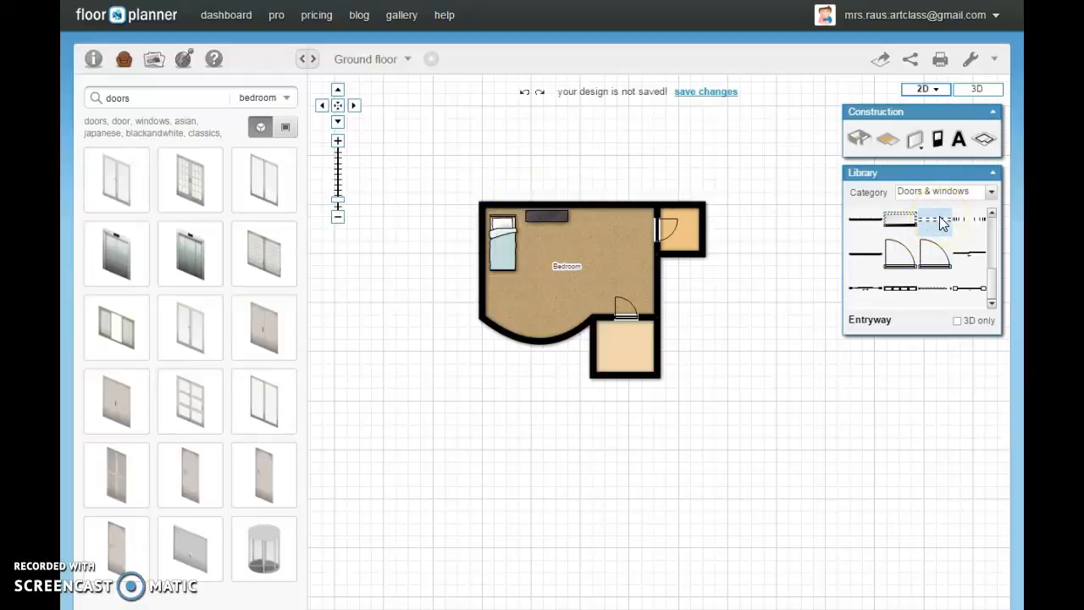
mouse_move(940, 216)
mouse_down()
mouse_move(589, 221)
mouse_move(843, 262)
mouse_move(945, 211)
mouse_up()
scroll(991, 288, up, 8)
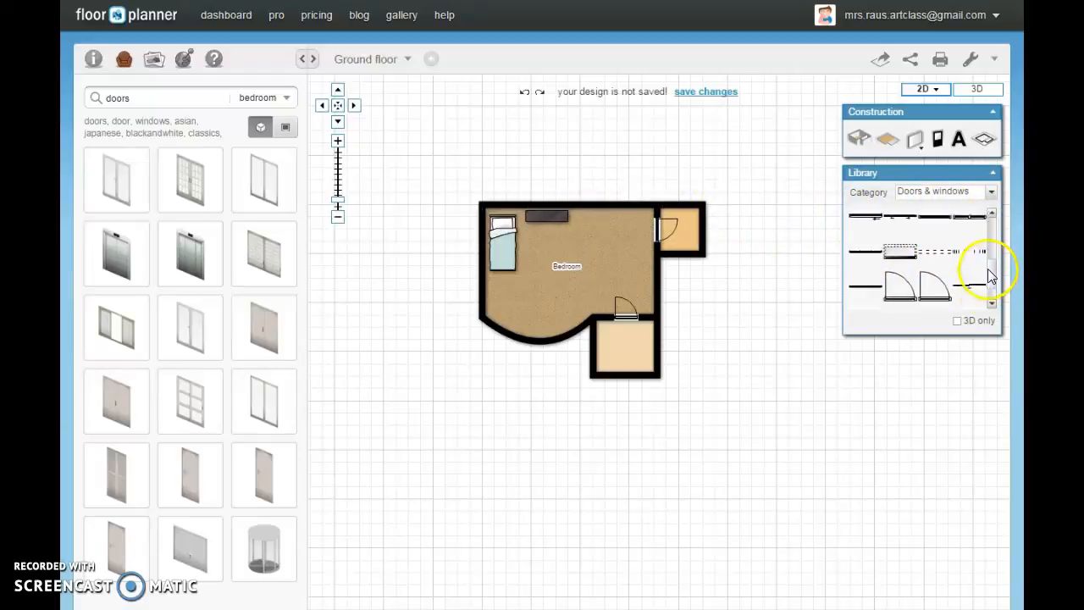
drag(995, 278, 995, 306)
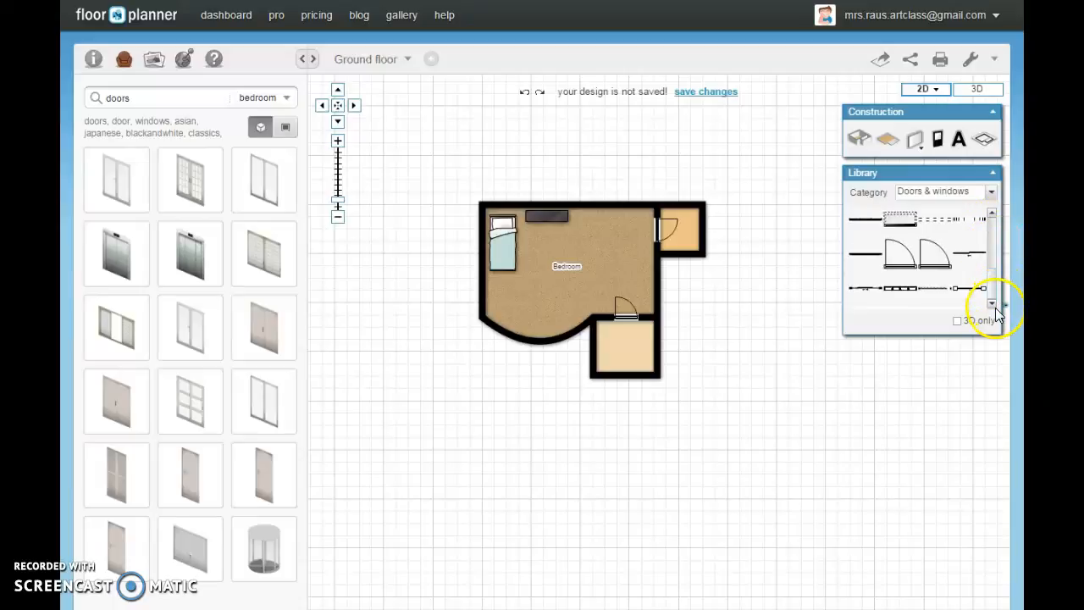
Step: Search the furniture library for windows and place the three-panel window in the Bedroom's upper wall
click(141, 99)
key(BackSpace)
key(BackSpace)
key(BackSpace)
text(wi)
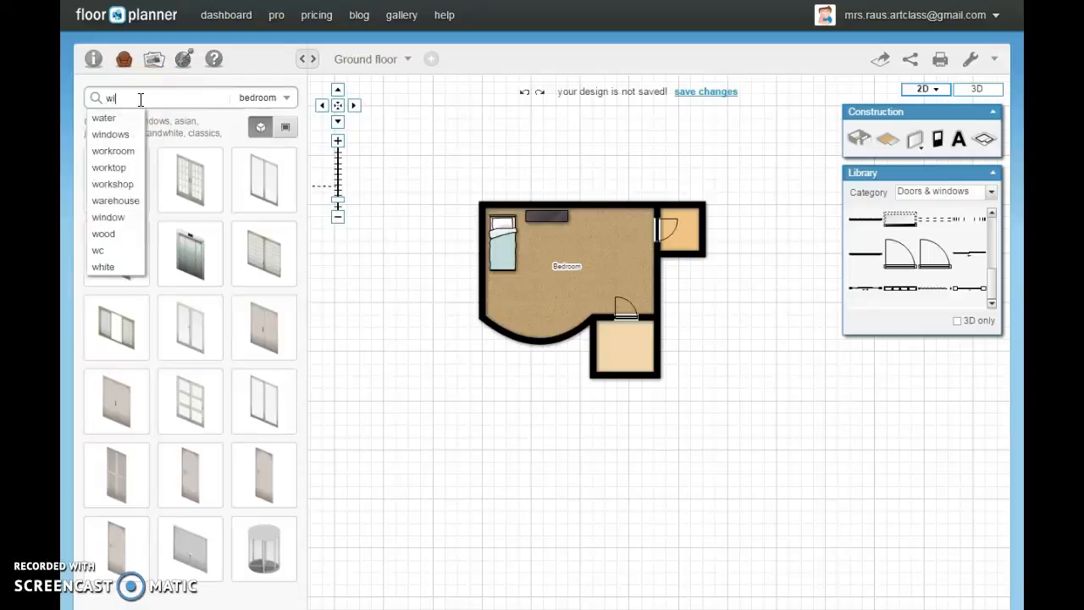
text(ndows)
key(Return)
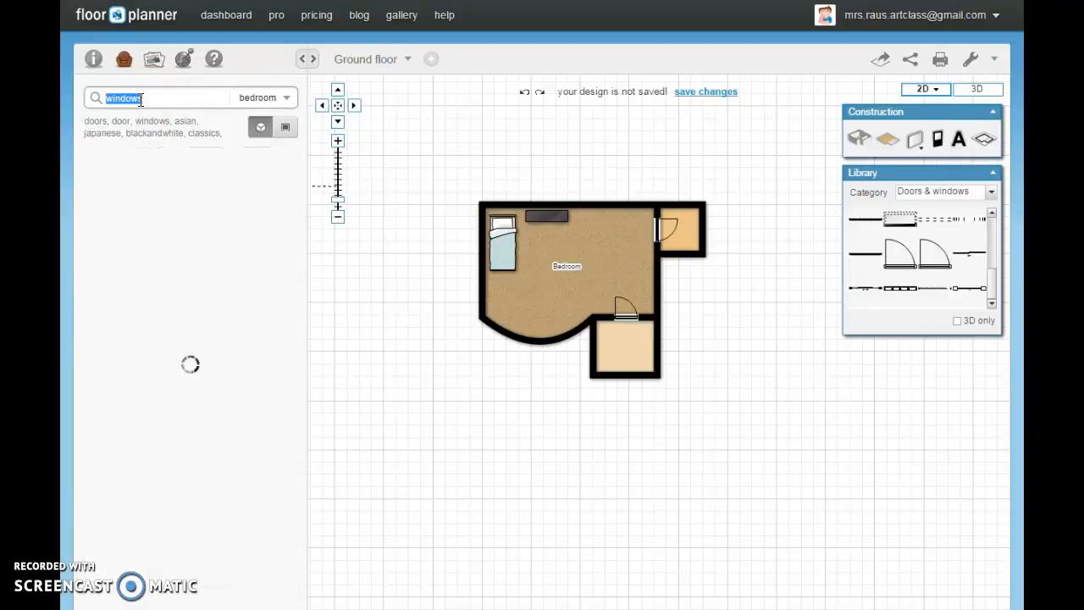
drag(272, 183, 581, 205)
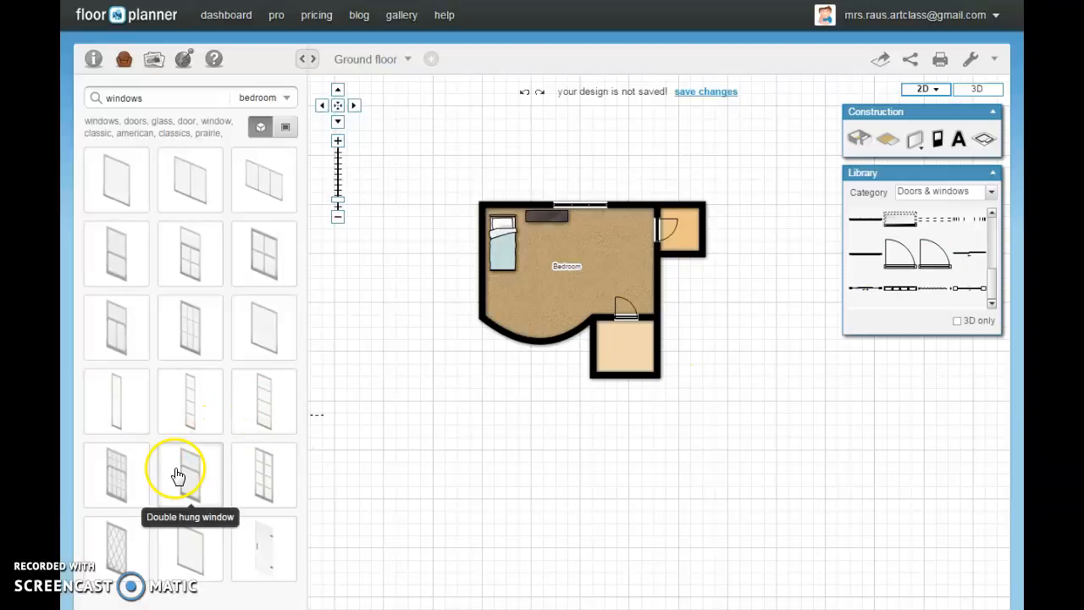
Step: Place a Classic window in the outer right-hand wall of the small lower room
drag(108, 561, 670, 356)
click(669, 356)
drag(556, 391, 657, 304)
scroll(657, 349, up, 5)
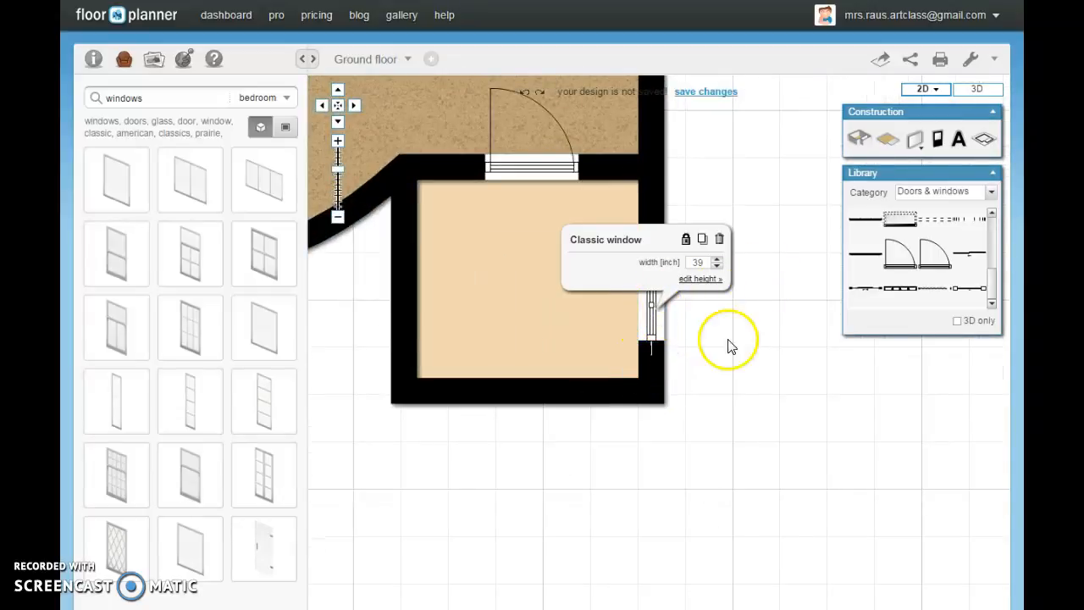
click(556, 359)
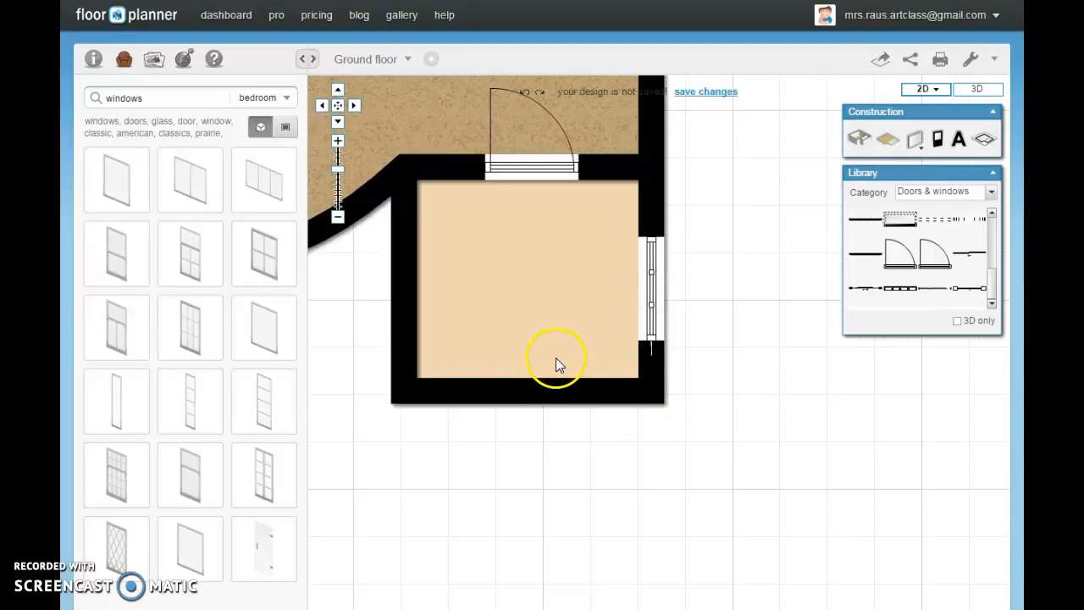
scroll(706, 324, down, 2)
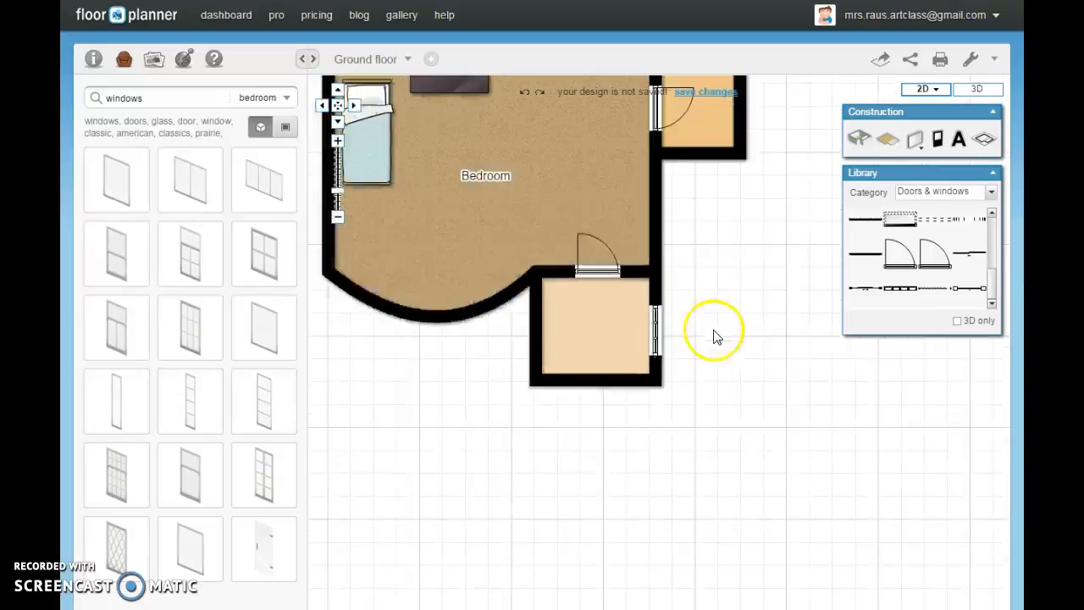